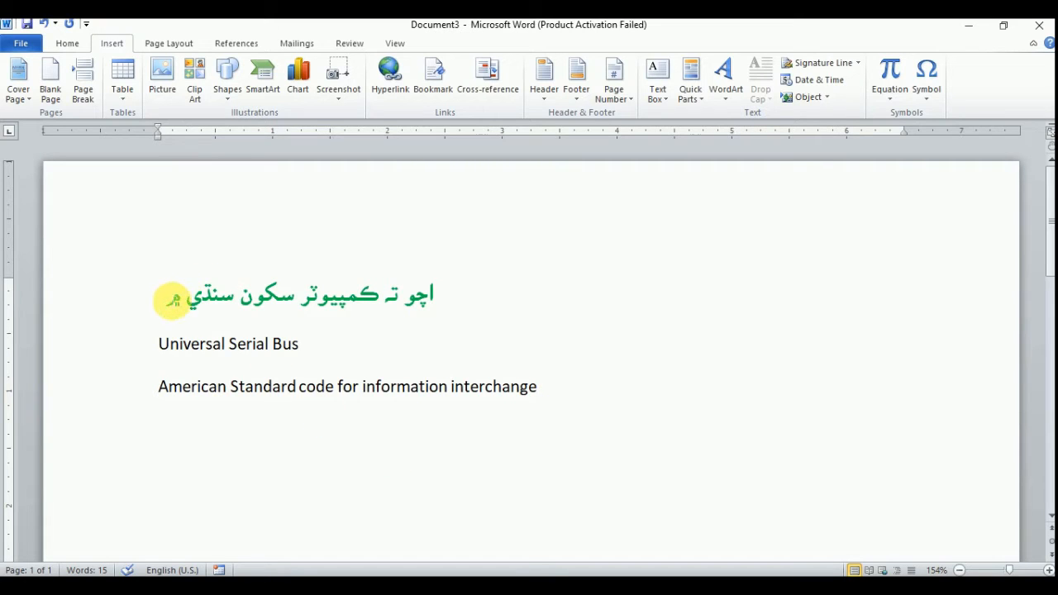
# - Save the green Sindhi heading line to the Quick Part gallery as a building block named "sindh"
pyautogui.moveTo(170, 299); pyautogui.dragTo(430, 288)
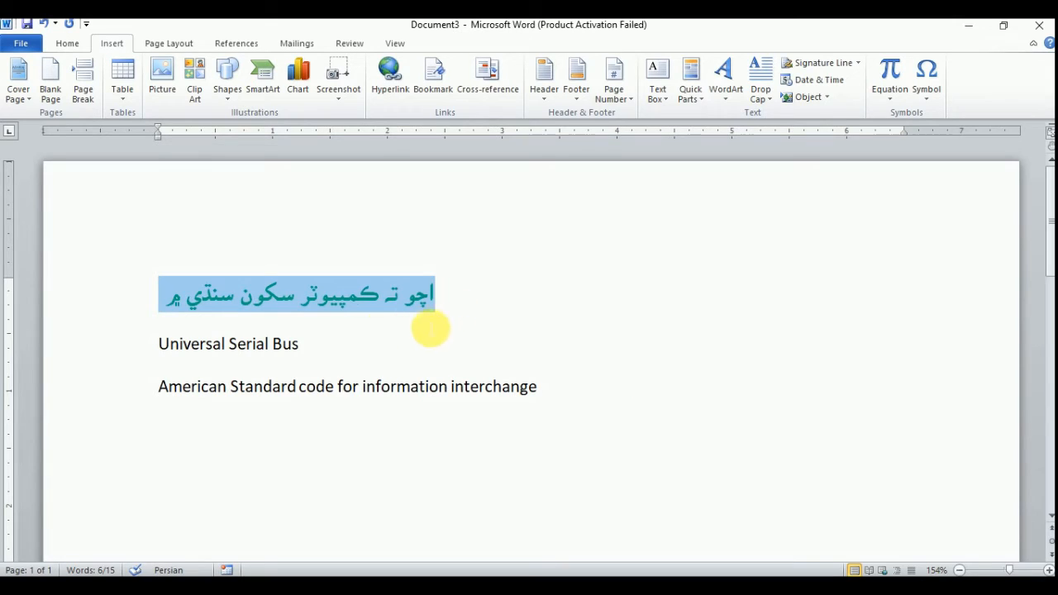
pyautogui.click(690, 94)
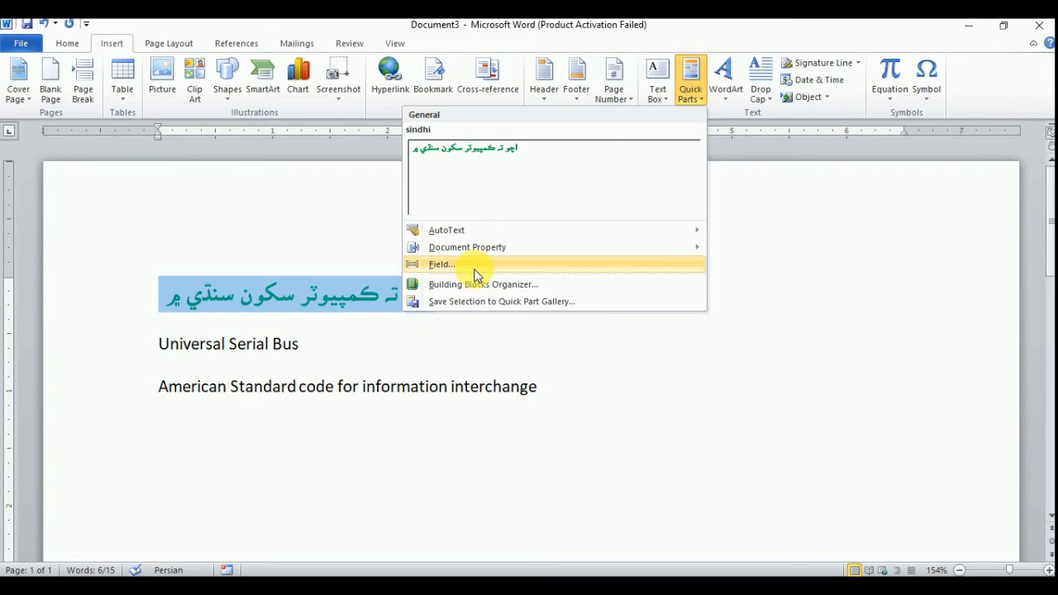
pyautogui.click(470, 301)
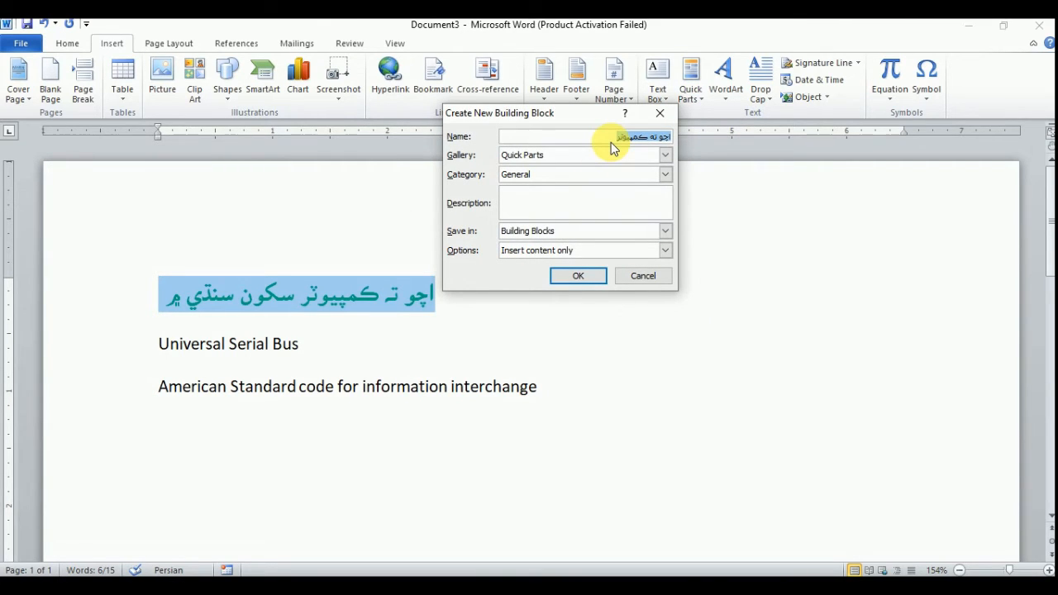
pyautogui.write('sindh')
pyautogui.click(576, 279)
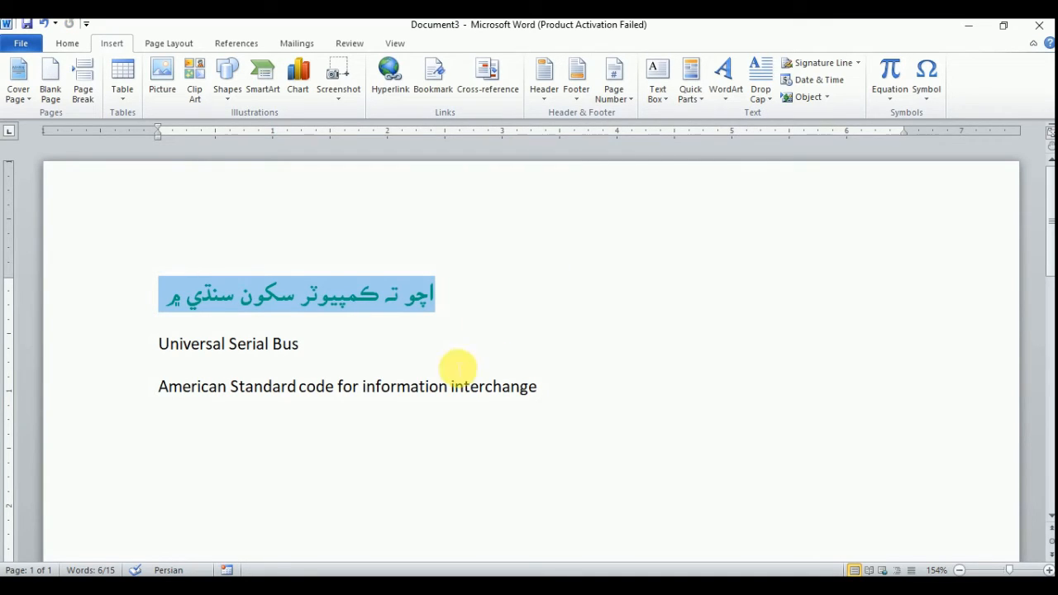
pyautogui.click(427, 421)
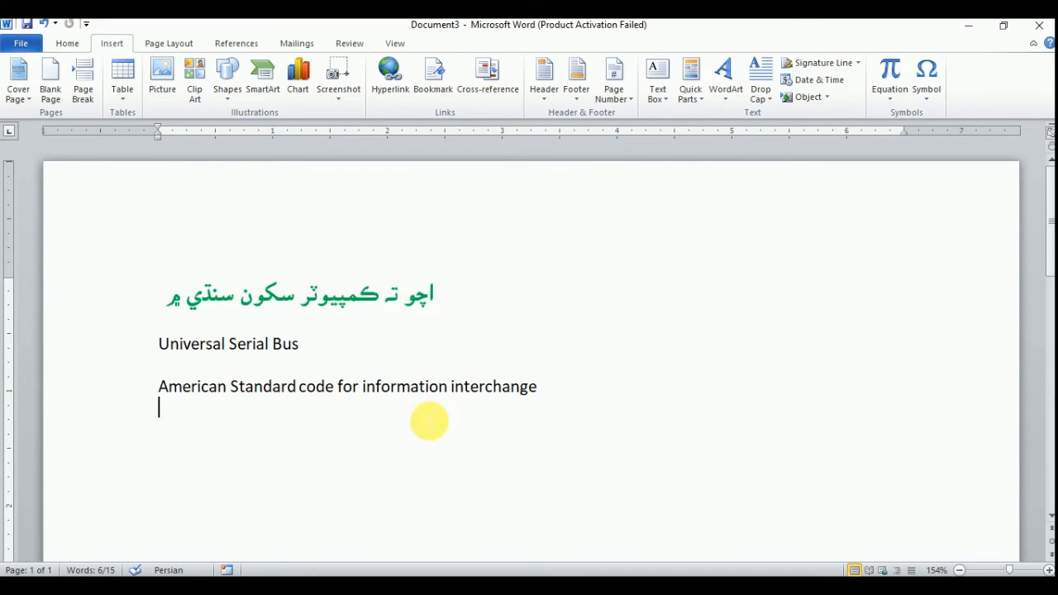
# - Save the text "Universal Serial Bus" to the Quick Part gallery as a building block named "usb"
pyautogui.click(142, 345)
pyautogui.click(159, 346)
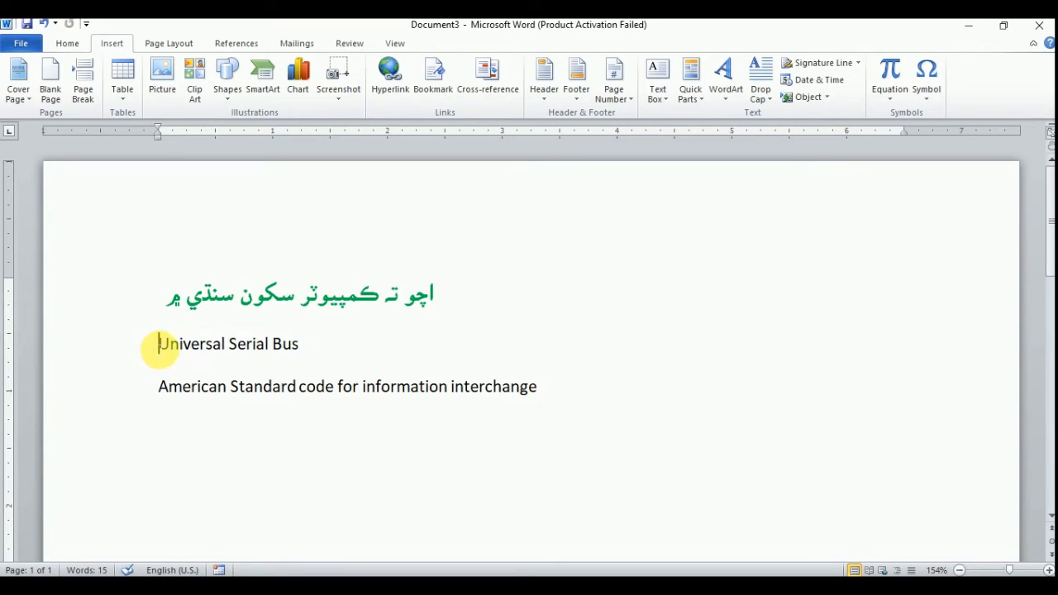
pyautogui.moveTo(159, 345); pyautogui.dragTo(311, 347)
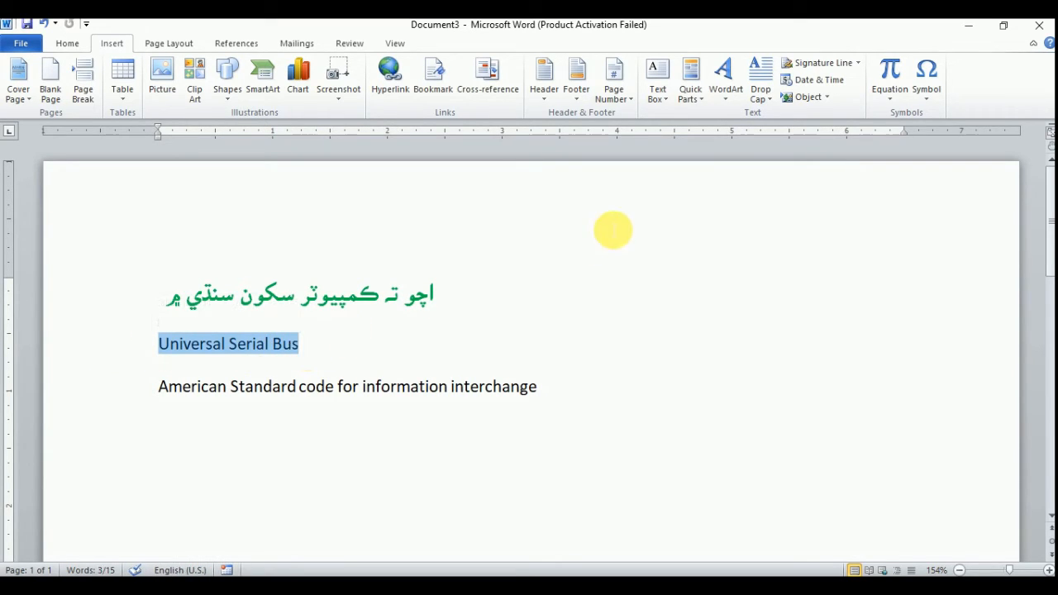
pyautogui.click(691, 95)
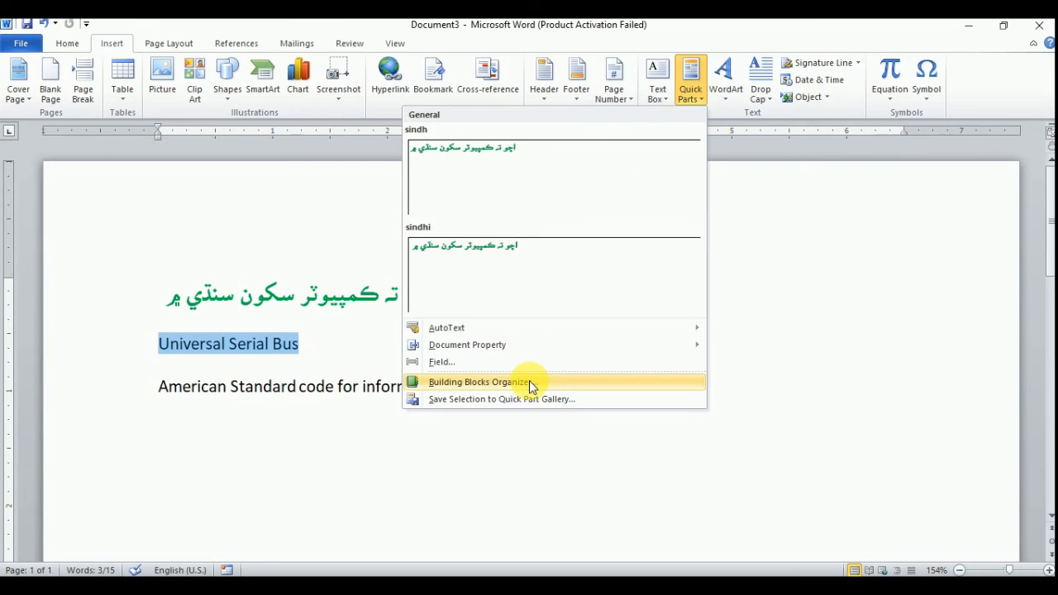
pyautogui.click(496, 399)
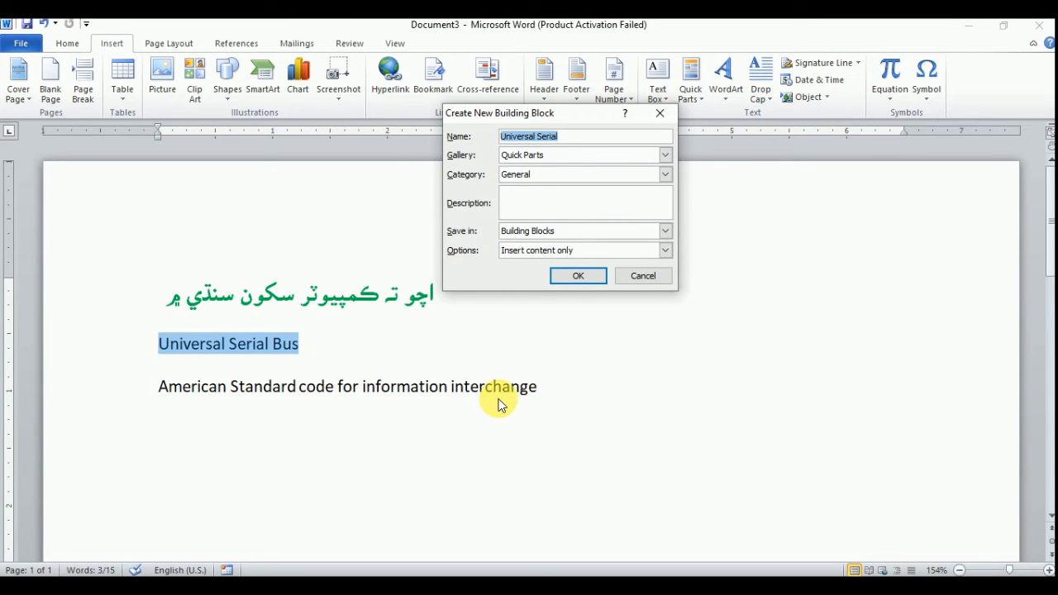
pyautogui.write('usb')
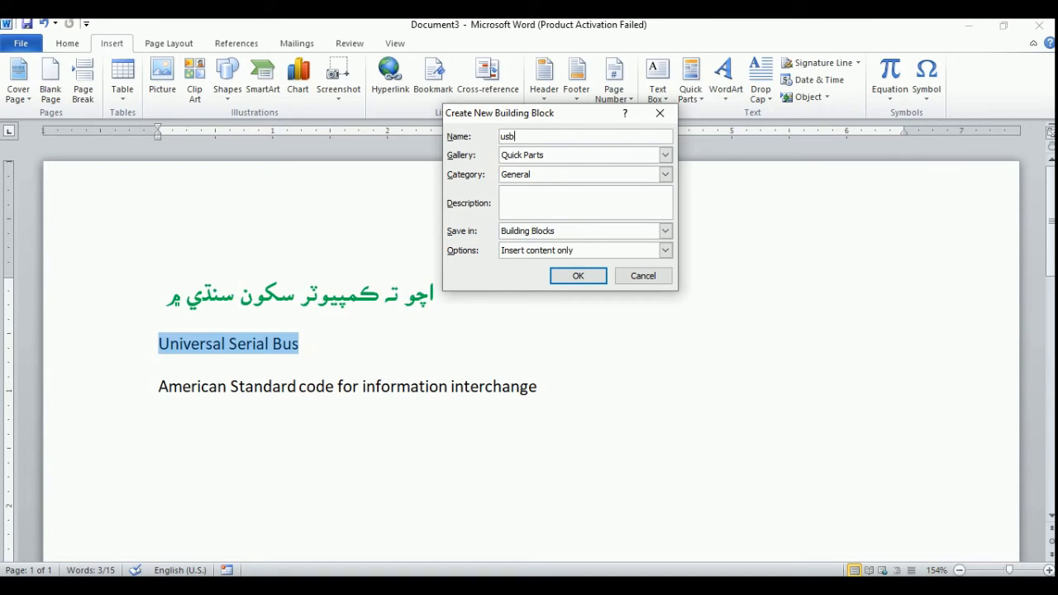
pyautogui.click(585, 276)
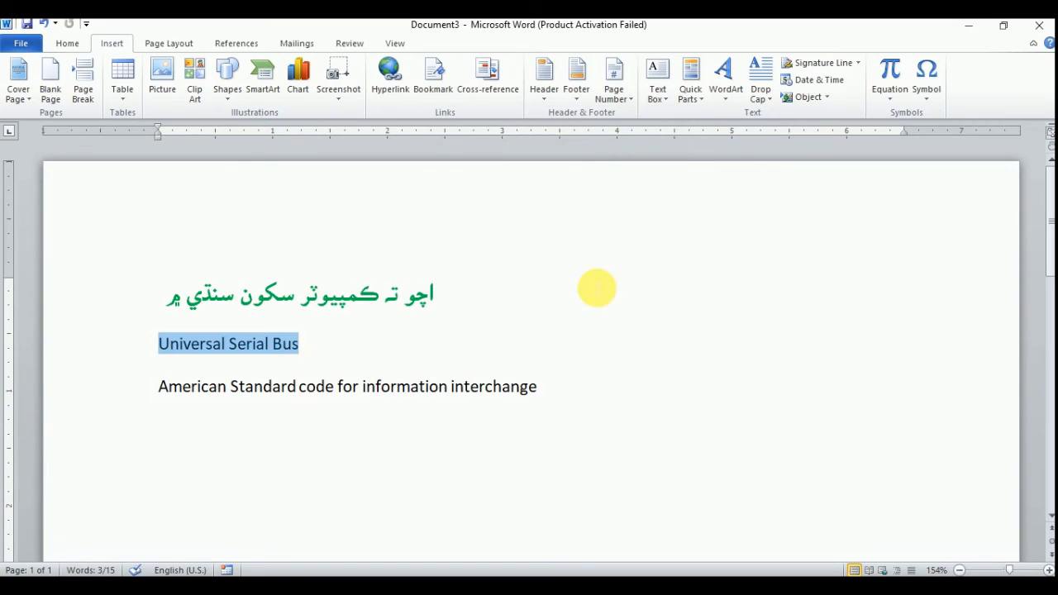
pyautogui.click(294, 489)
# - Save the line "American Standard code for information interchange" to the Quick Part gallery under the name "ascii"
pyautogui.click(160, 395)
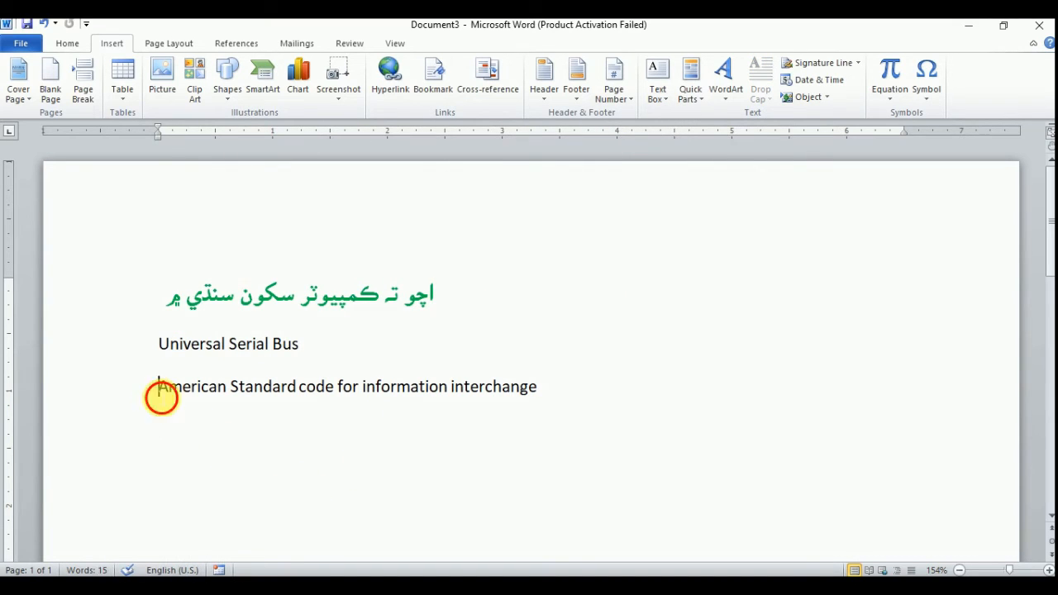
pyautogui.moveTo(161, 397); pyautogui.dragTo(547, 395)
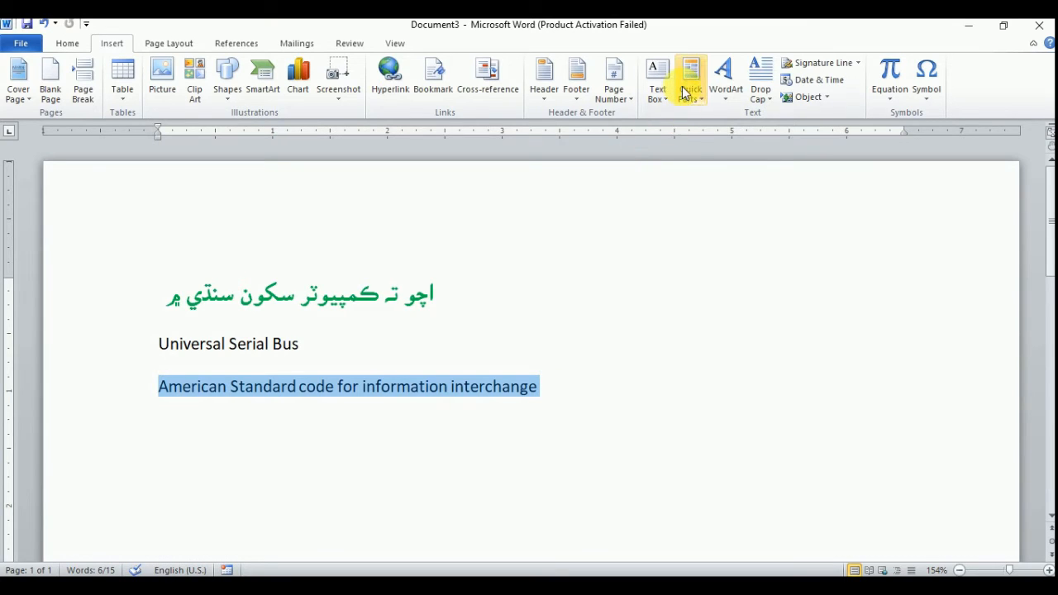
pyautogui.click(686, 91)
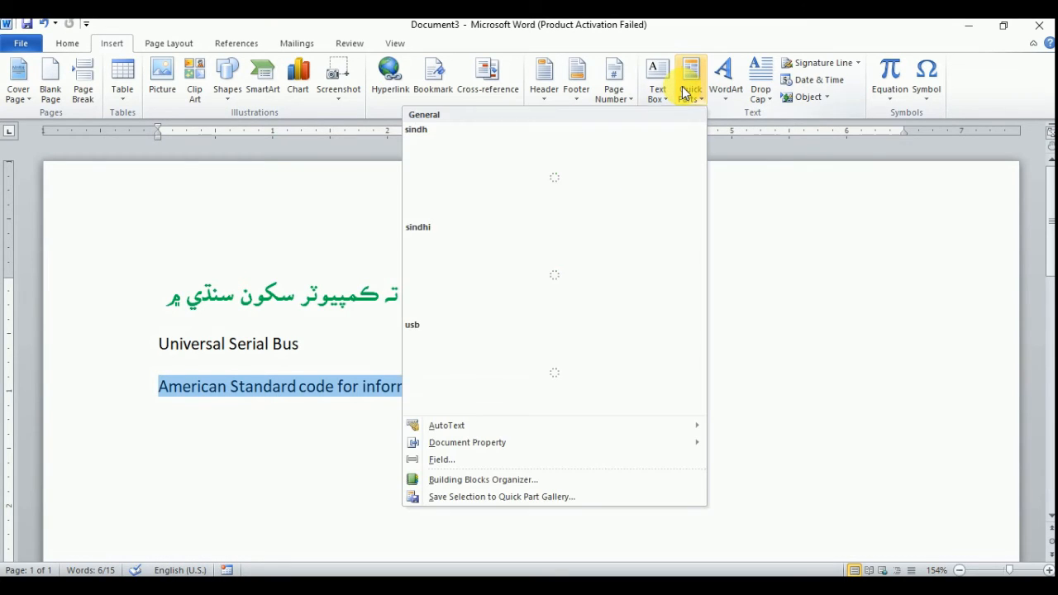
pyautogui.click(456, 498)
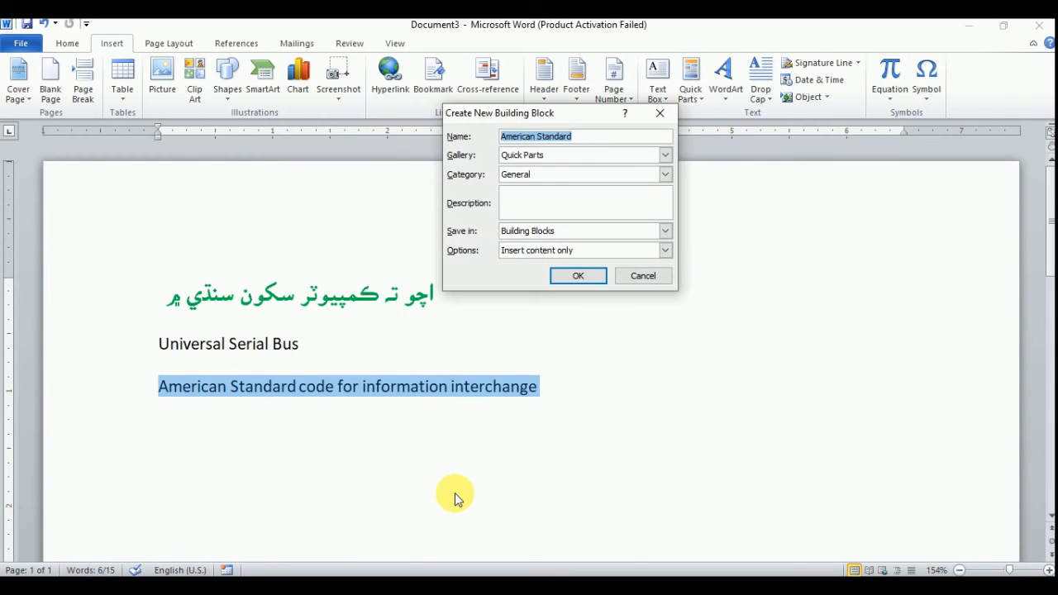
pyautogui.write('ascii')
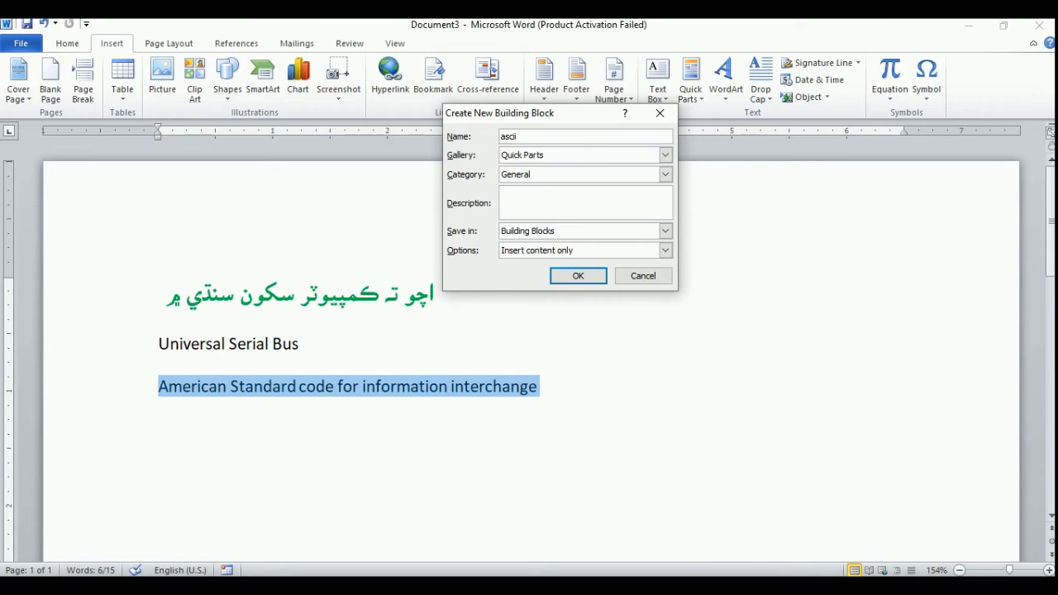
pyautogui.click(581, 276)
pyautogui.click(350, 487)
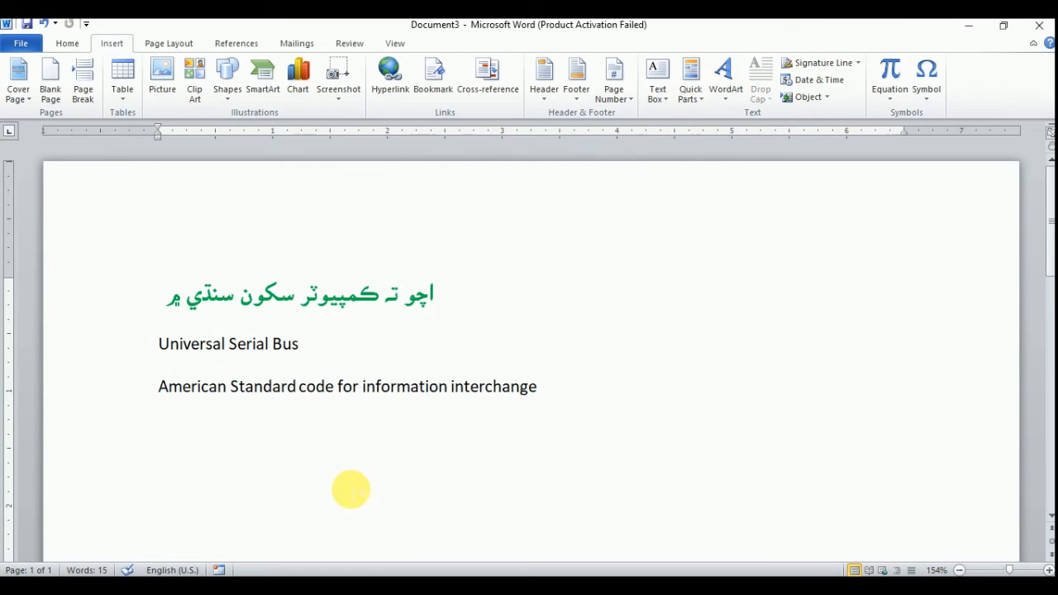
# - Delete all three lines of text from the document
pyautogui.moveTo(576, 418); pyautogui.dragTo(430, 289)
pyautogui.hotkey('alt', 'shift')
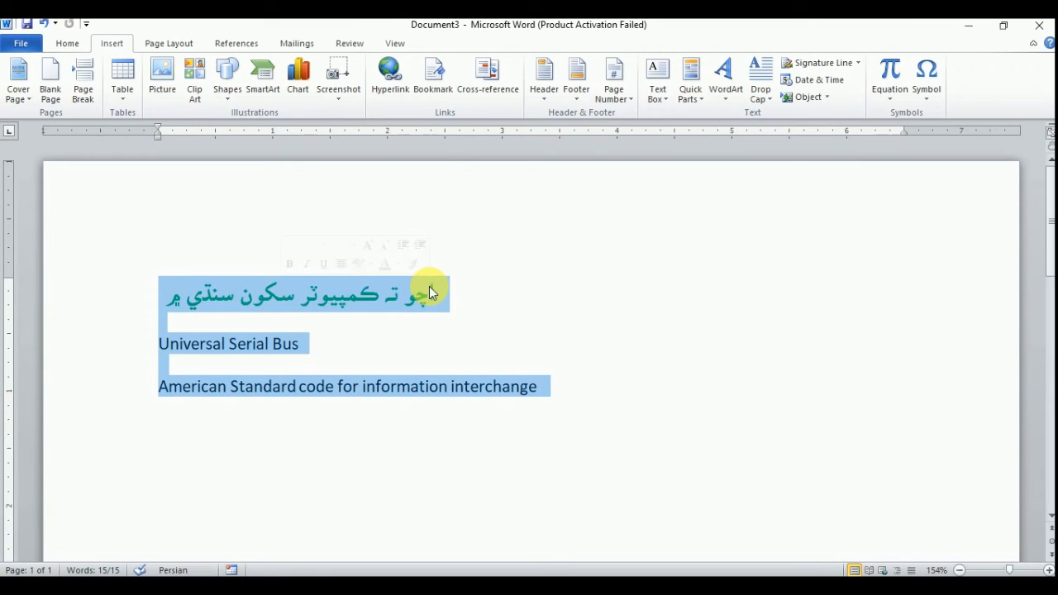
pyautogui.press('Delete')
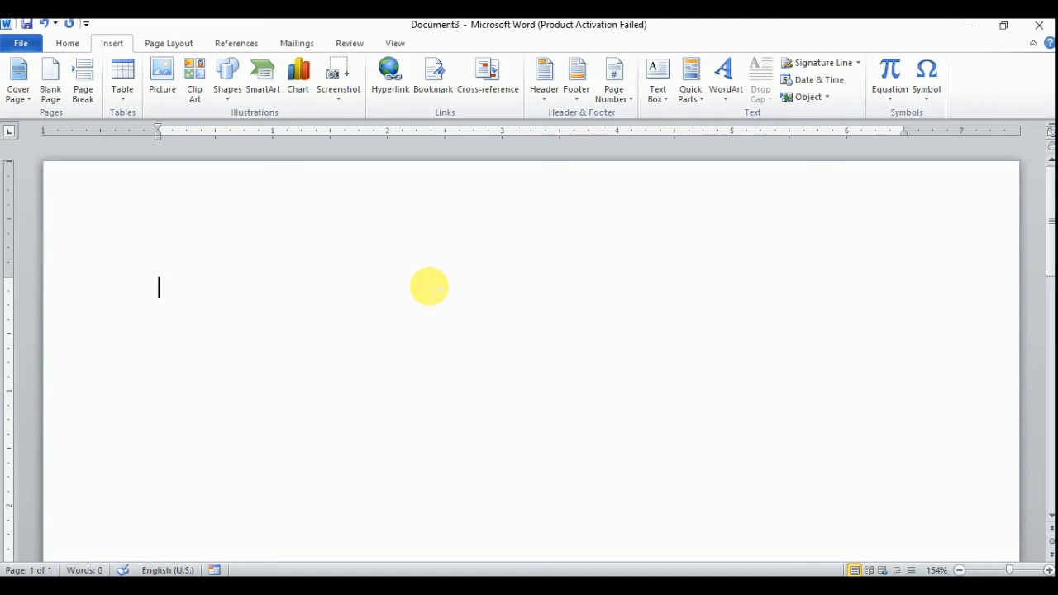
# - Enter "usb" on the empty page and expand it into its saved building block text
pyautogui.write('us')
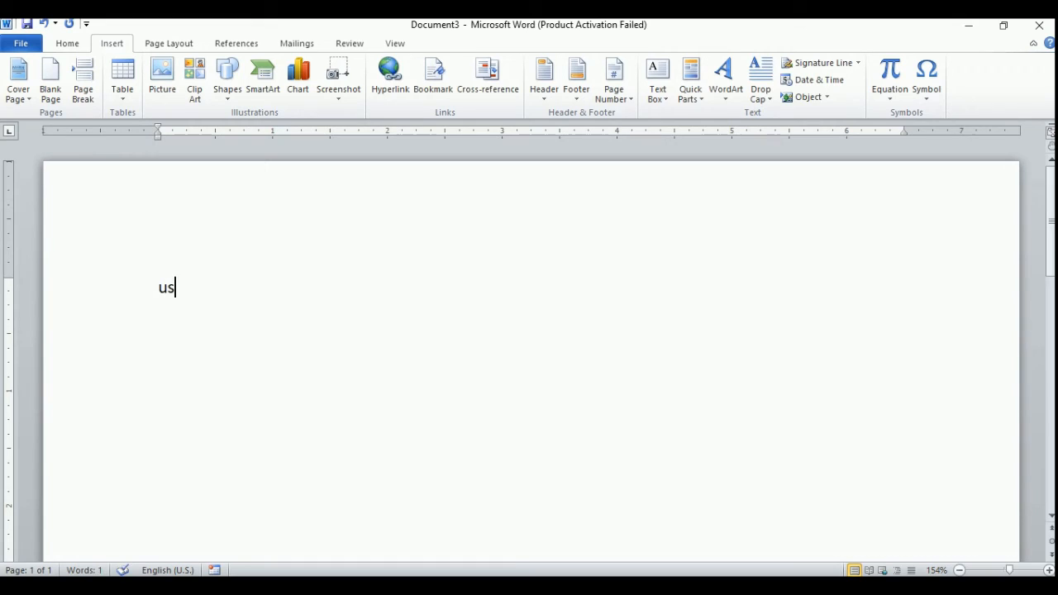
pyautogui.write('b')
pyautogui.press('F3')
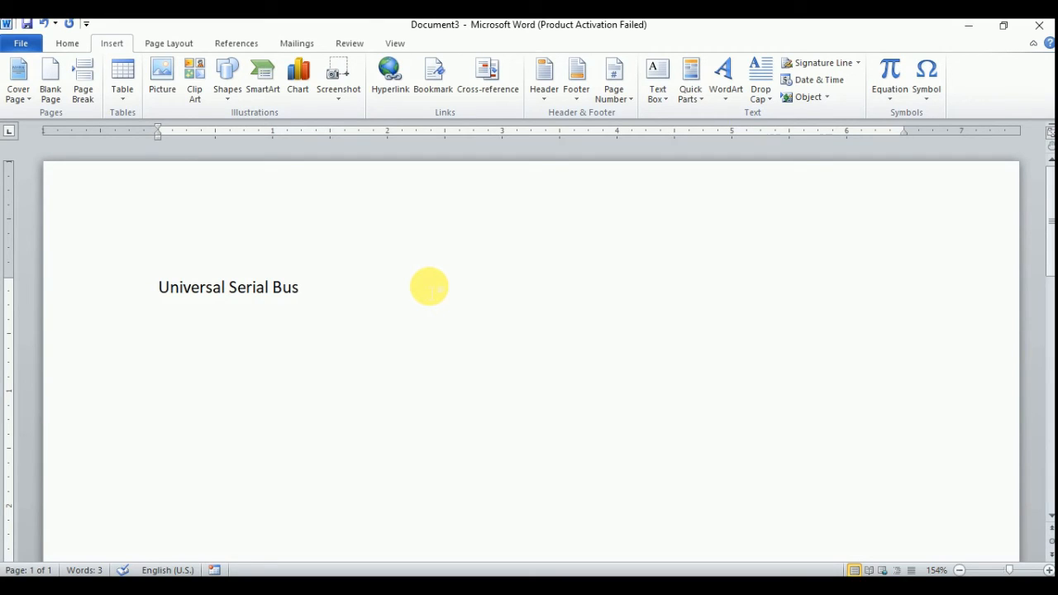
# - Enter "ascii" on a new line below "Universal Serial Bus" and expand it into its saved building block text
pyautogui.press('Return')
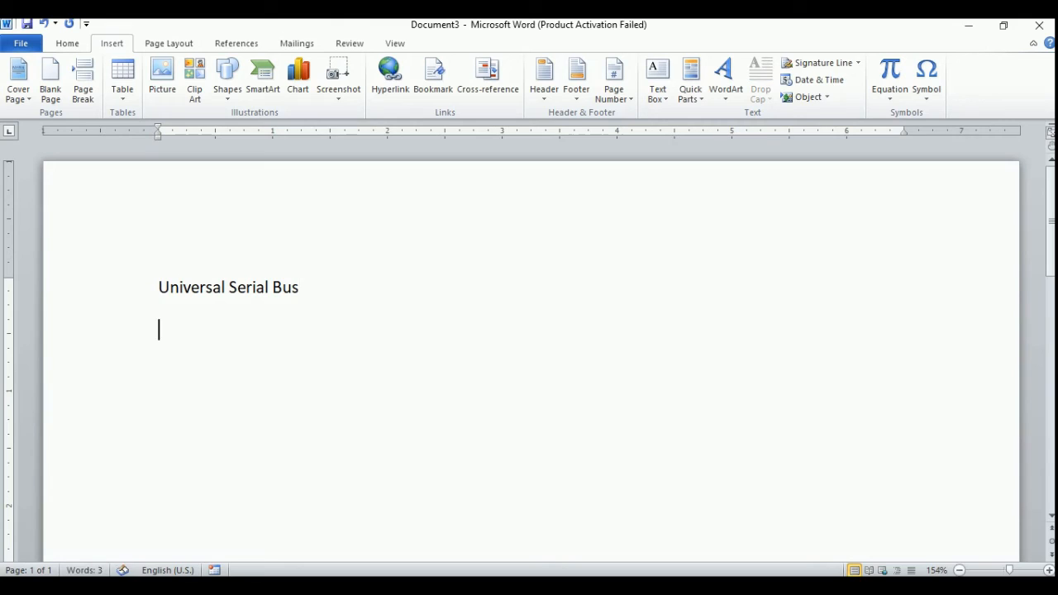
pyautogui.write('asc')
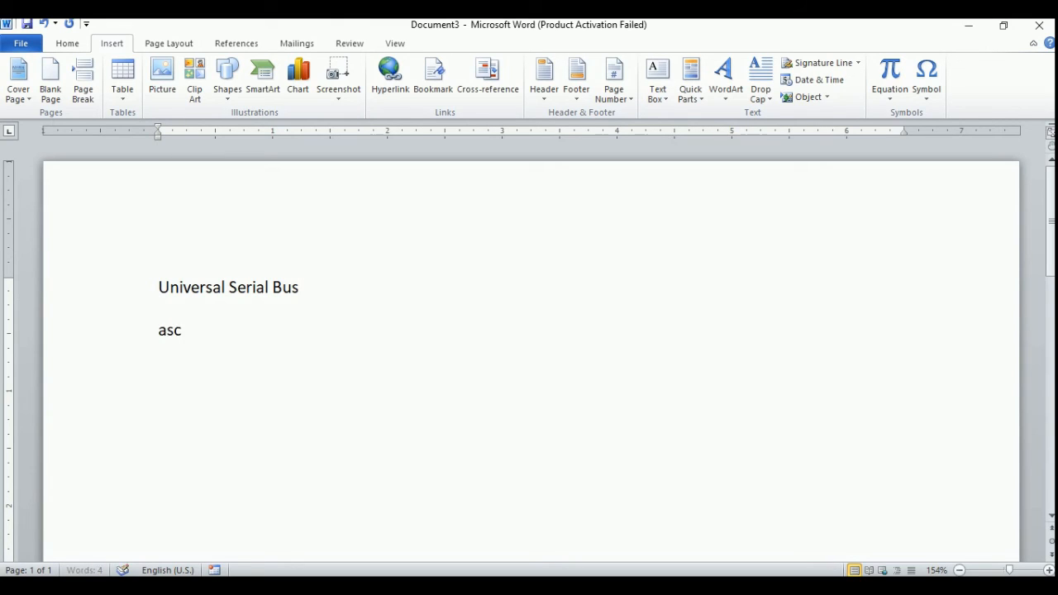
pyautogui.write('ii')
pyautogui.press('F3')
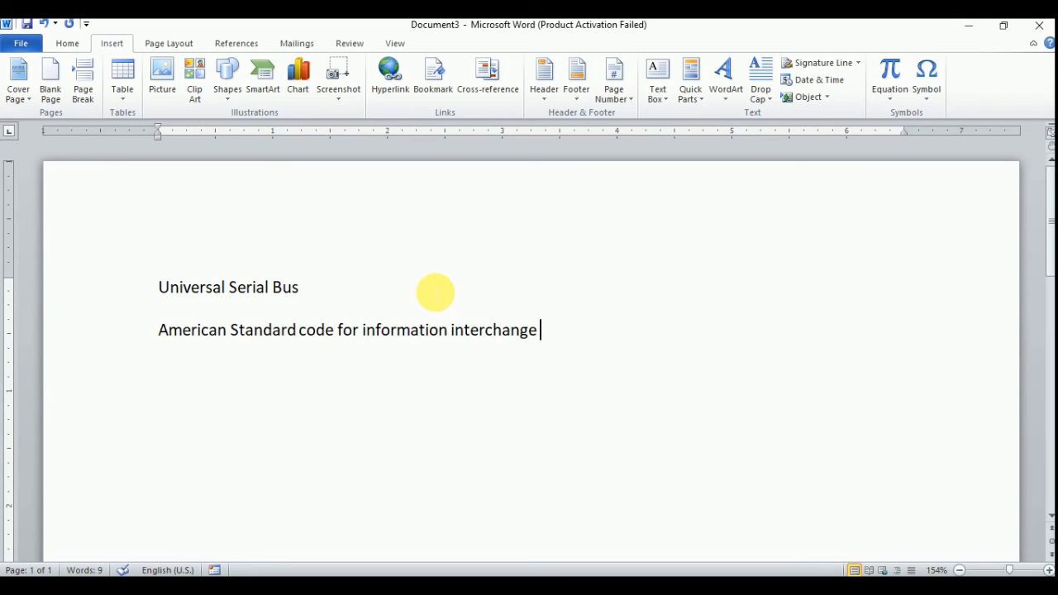
# - Enter the building block name "sindh" on a new line below the American Standard code line
pyautogui.press('Return')
pyautogui.press('Return')
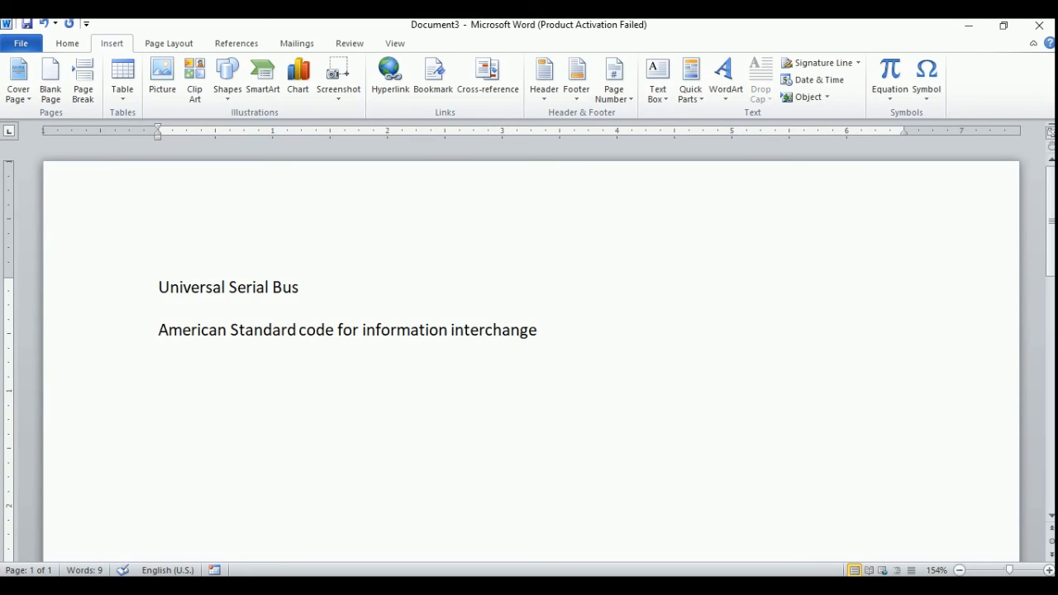
pyautogui.write('sin')
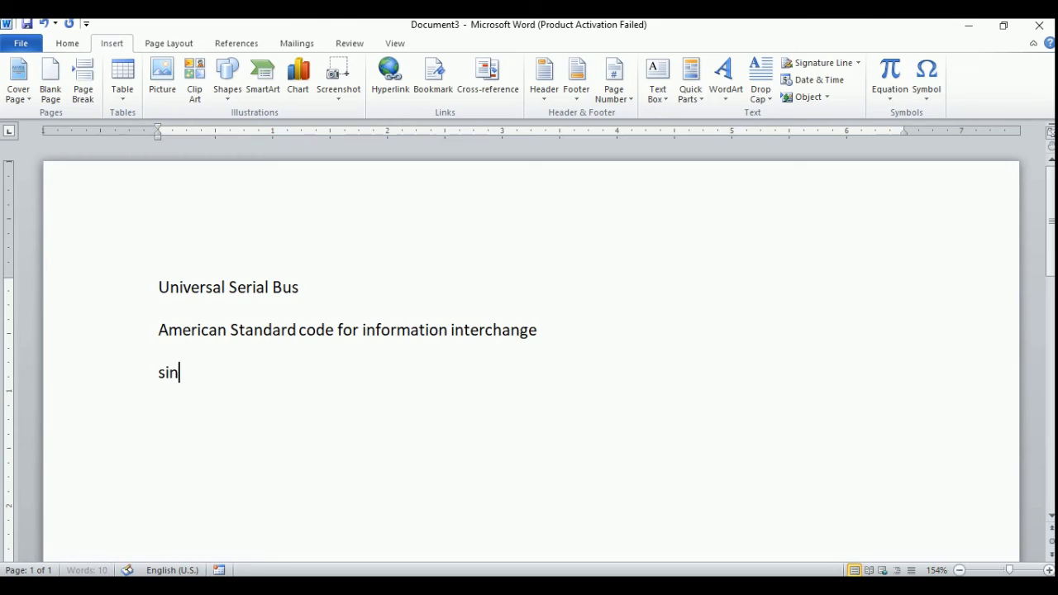
pyautogui.write('dh')
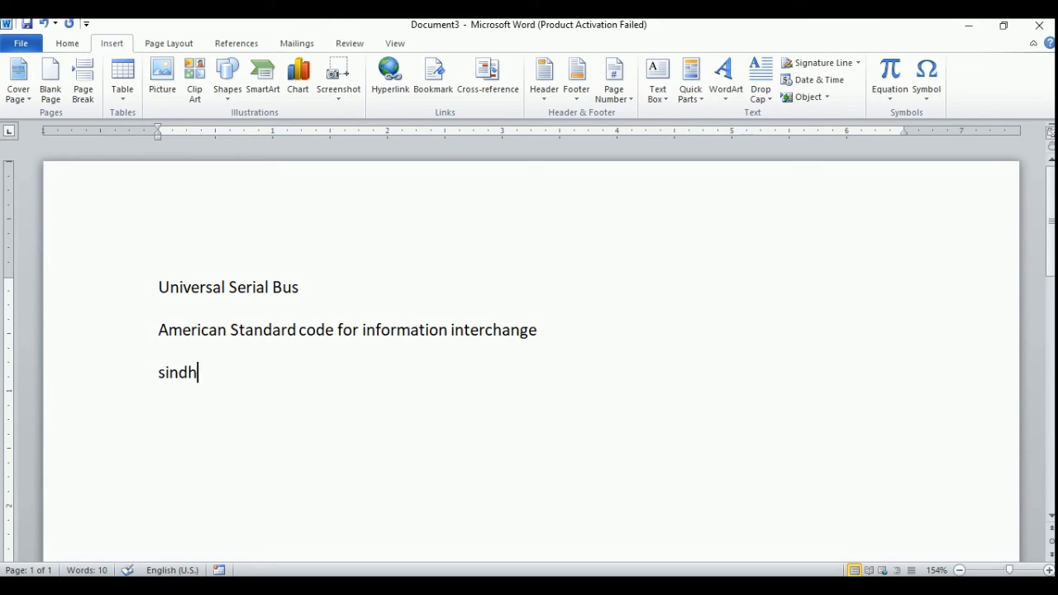